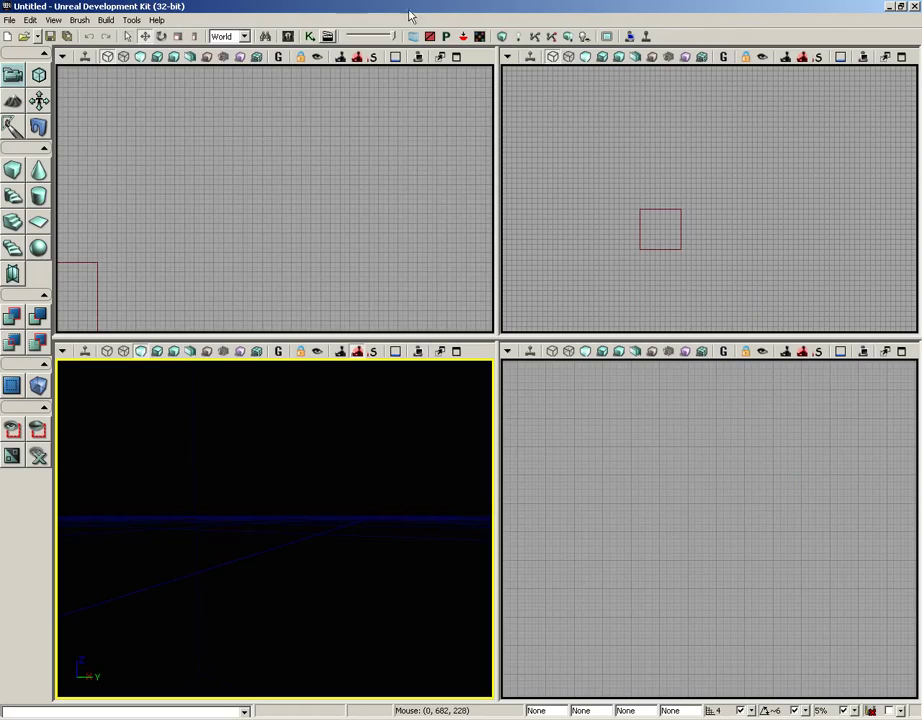
In the Content Browser, view and close the fire_2x2 texture properties
click(290, 37)
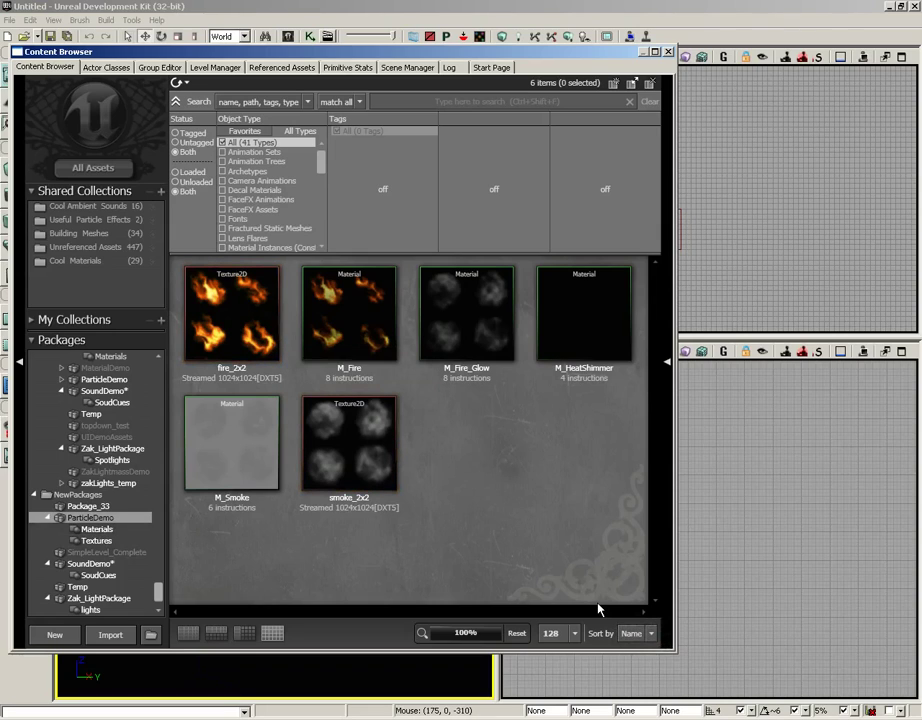
double_click(245, 310)
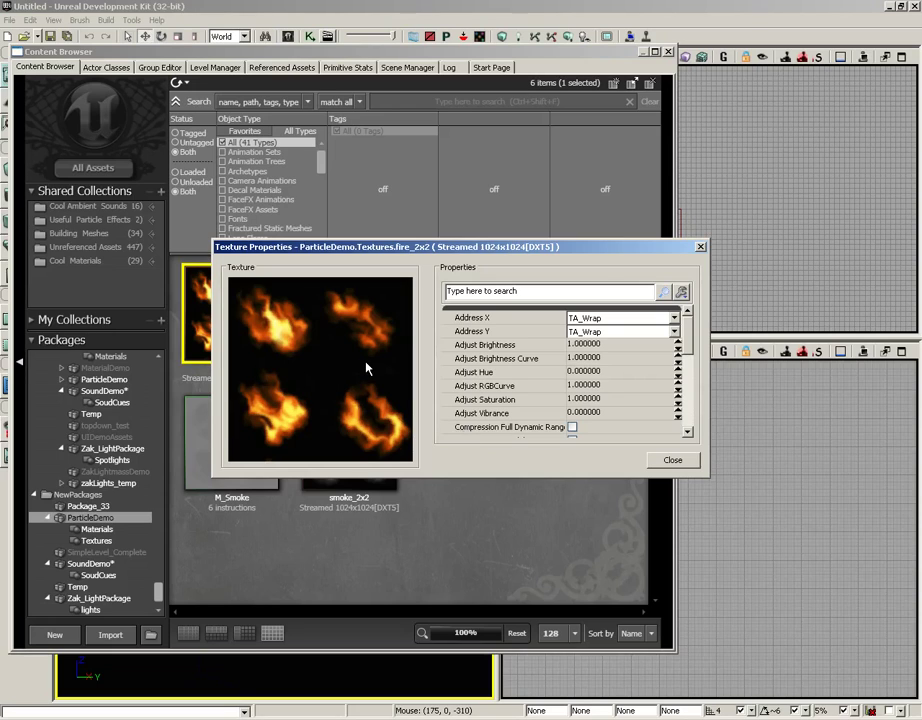
click(702, 248)
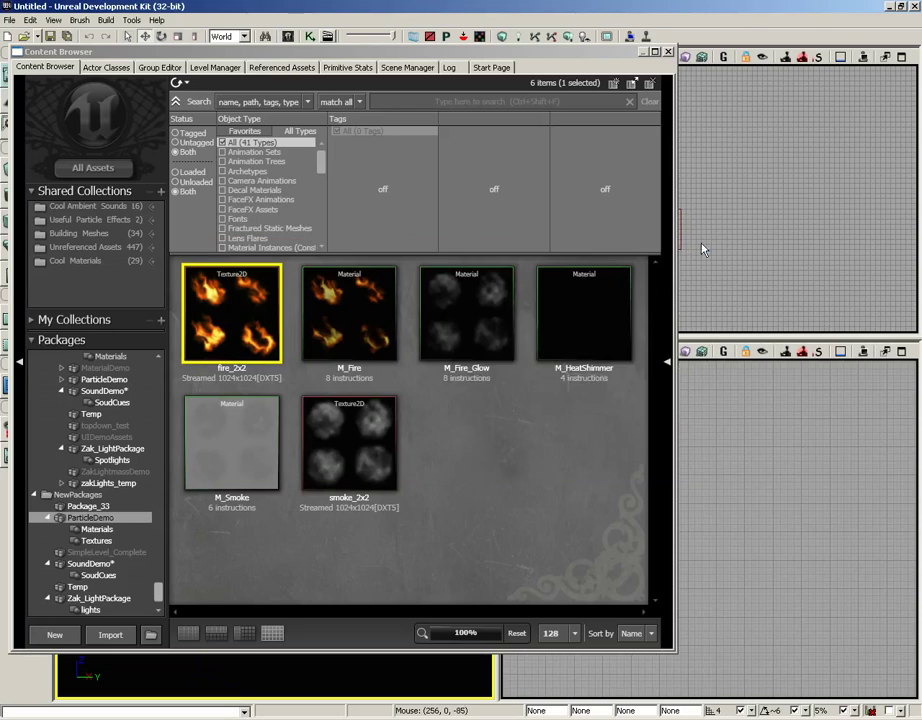
View and close the smoke_2x2 texture properties, leaving M_Fire selected
click(348, 310)
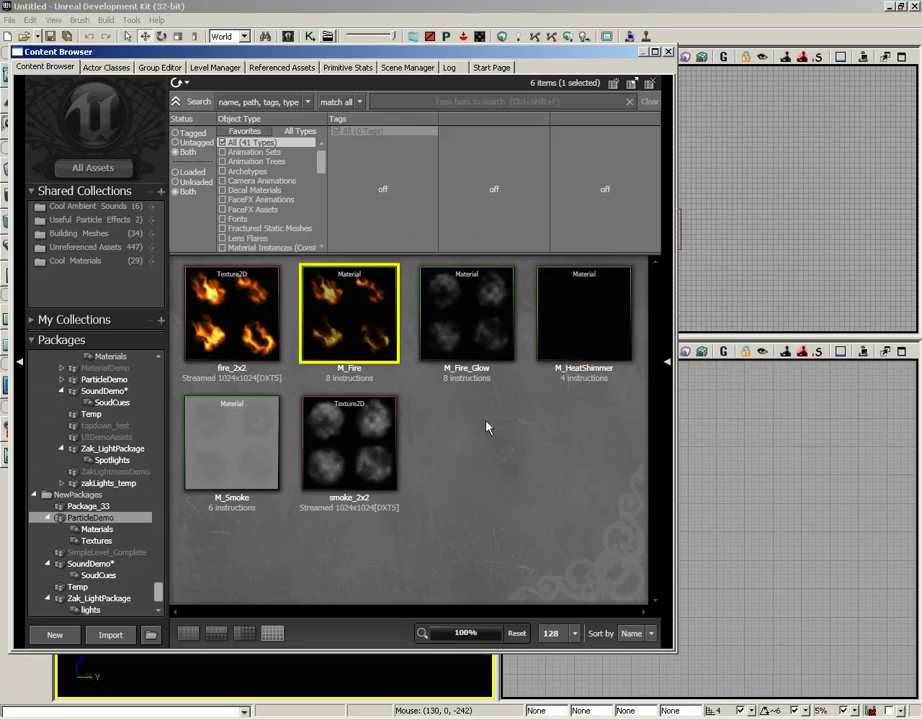
click(365, 420)
double_click(365, 420)
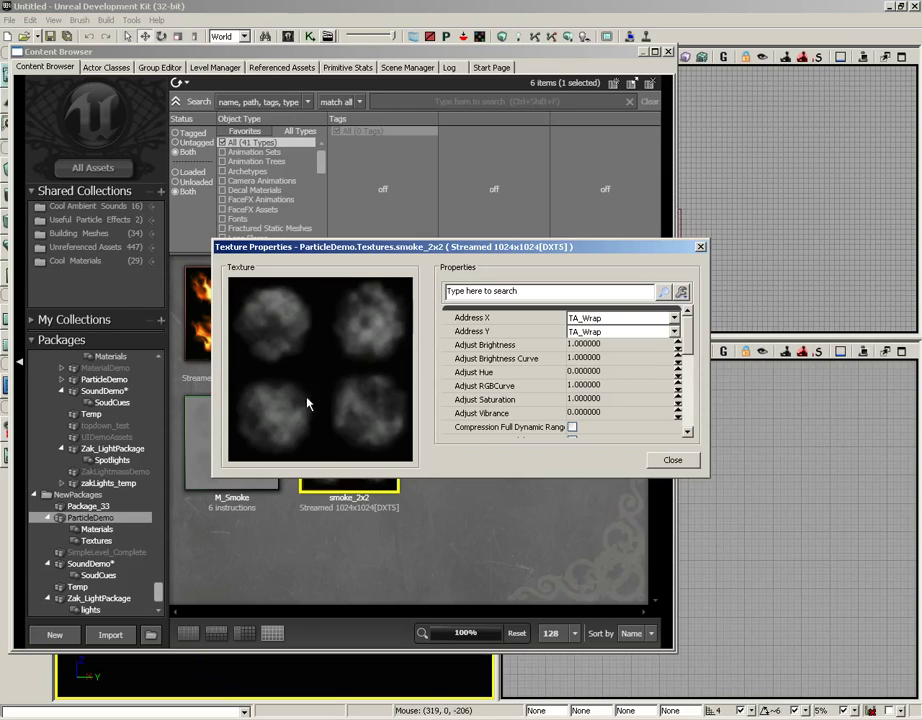
click(701, 247)
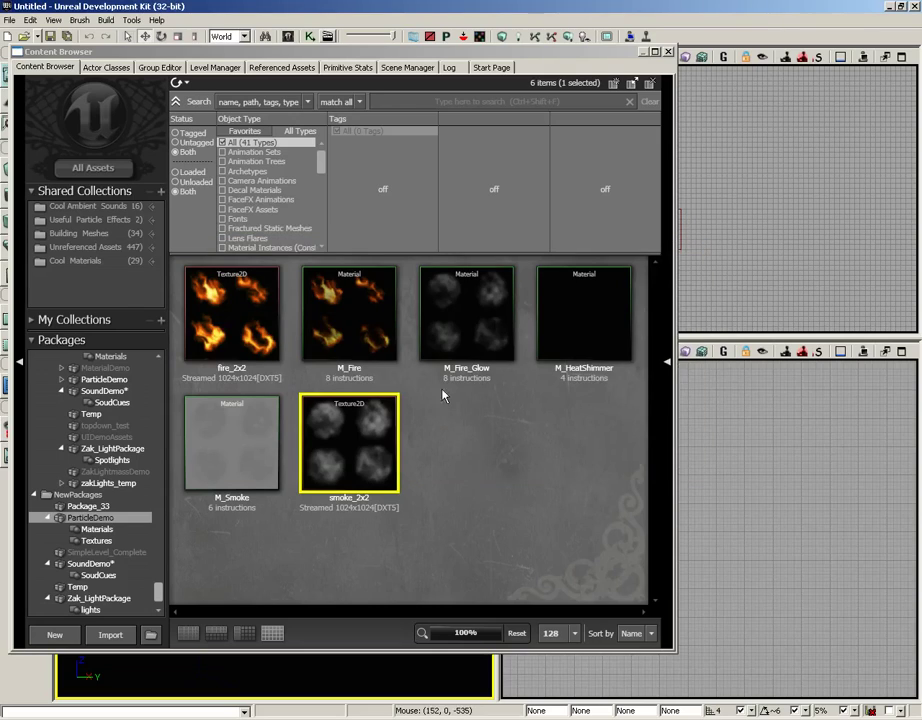
click(355, 344)
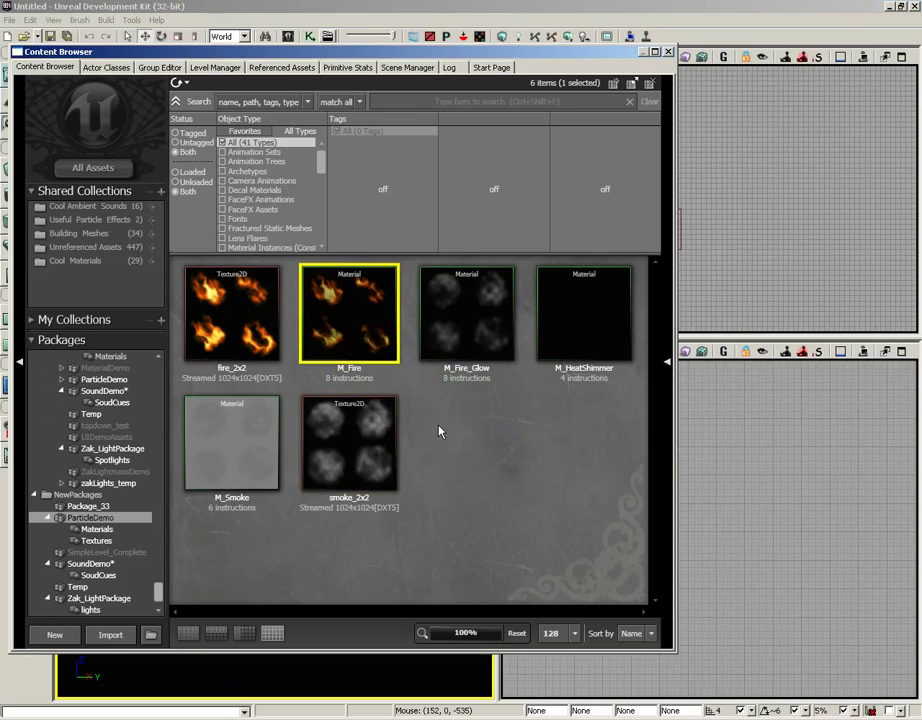
Open M_Fire, preview it on a flat plane, and review its Usage flags
double_click(361, 326)
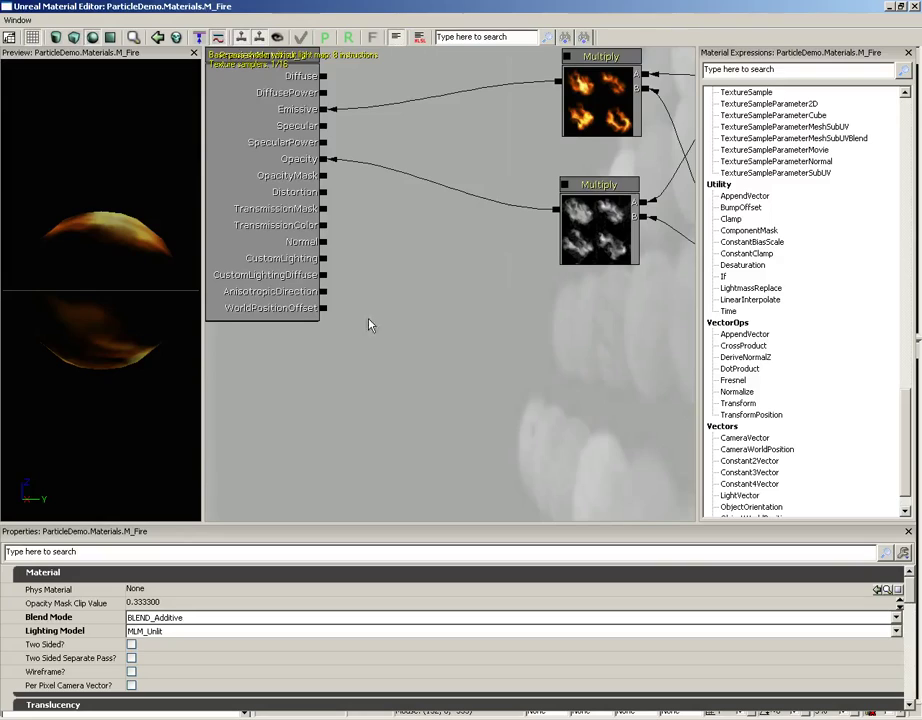
click(111, 37)
drag(113, 199, 75, 300)
drag(405, 231, 453, 269)
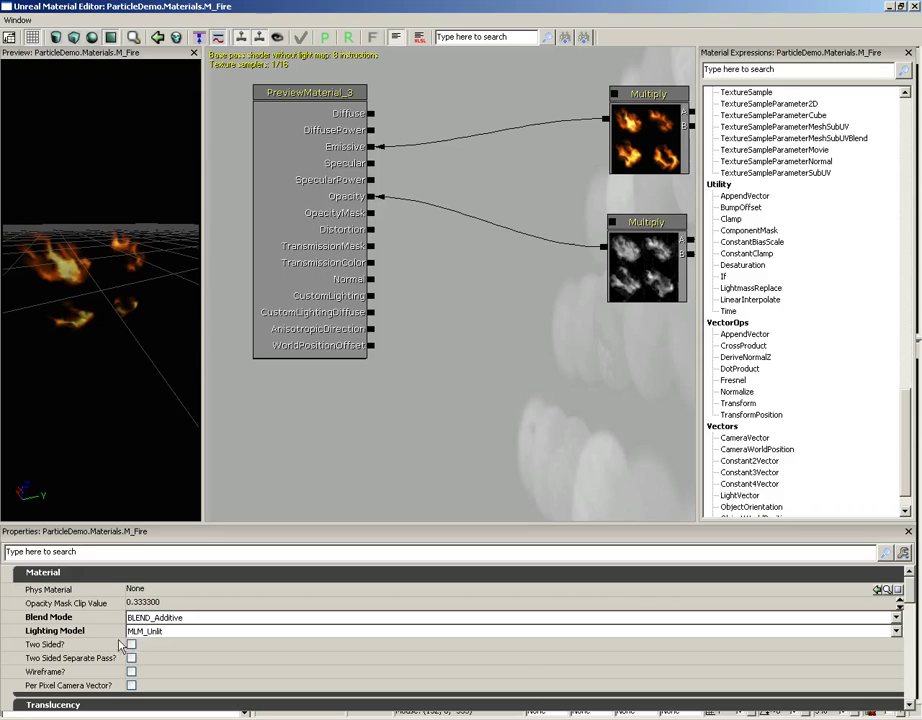
drag(906, 606, 908, 648)
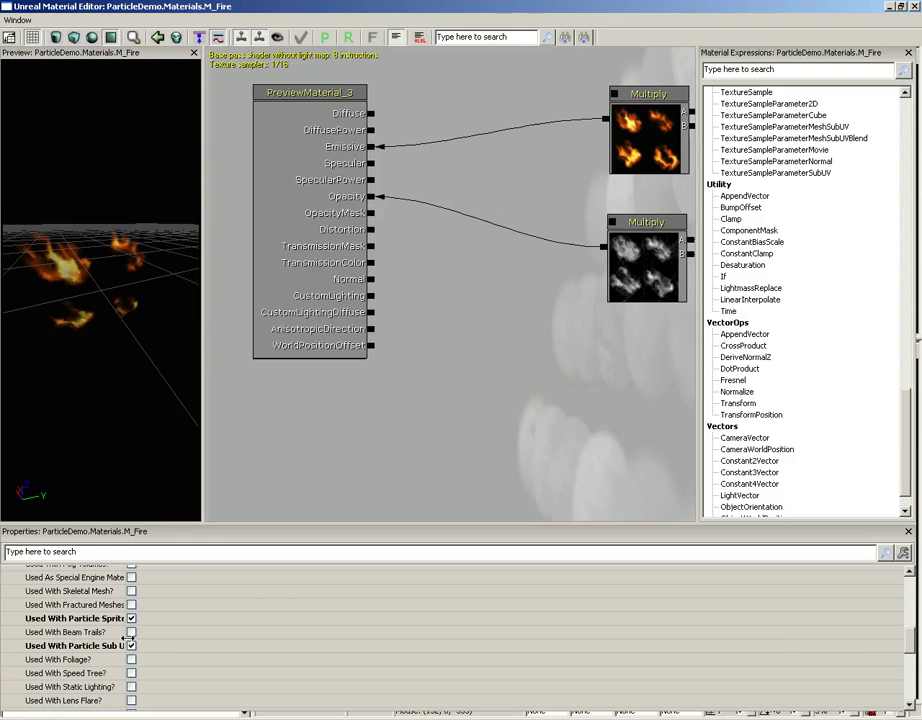
drag(155, 636, 182, 636)
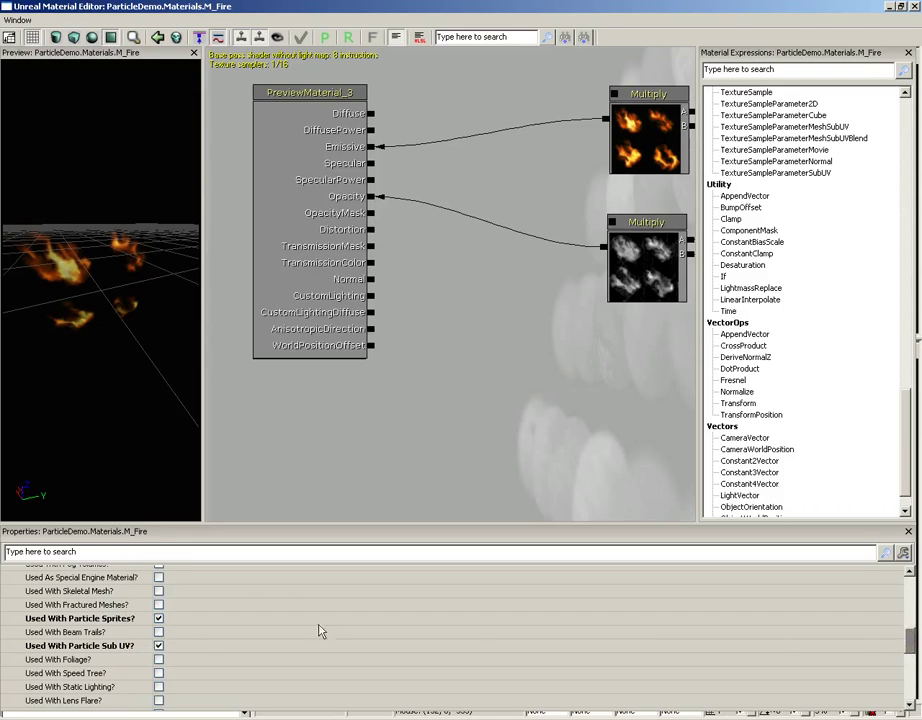
Inspect the Particle SubUV (fire_2x2), Vertex Color and lower Multiply nodes
drag(600, 360, 379, 403)
click(606, 192)
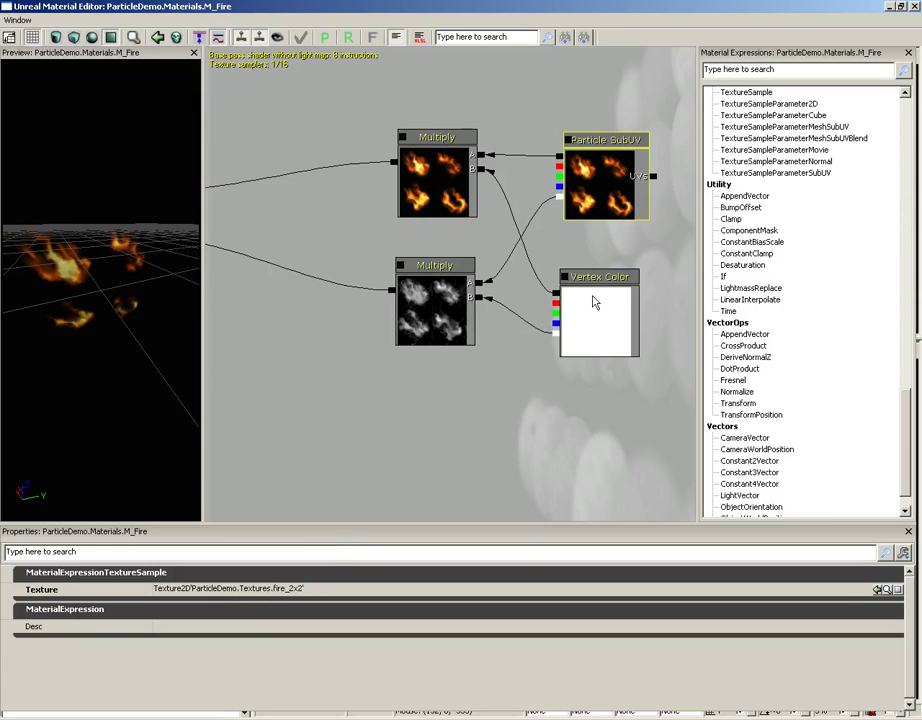
click(595, 300)
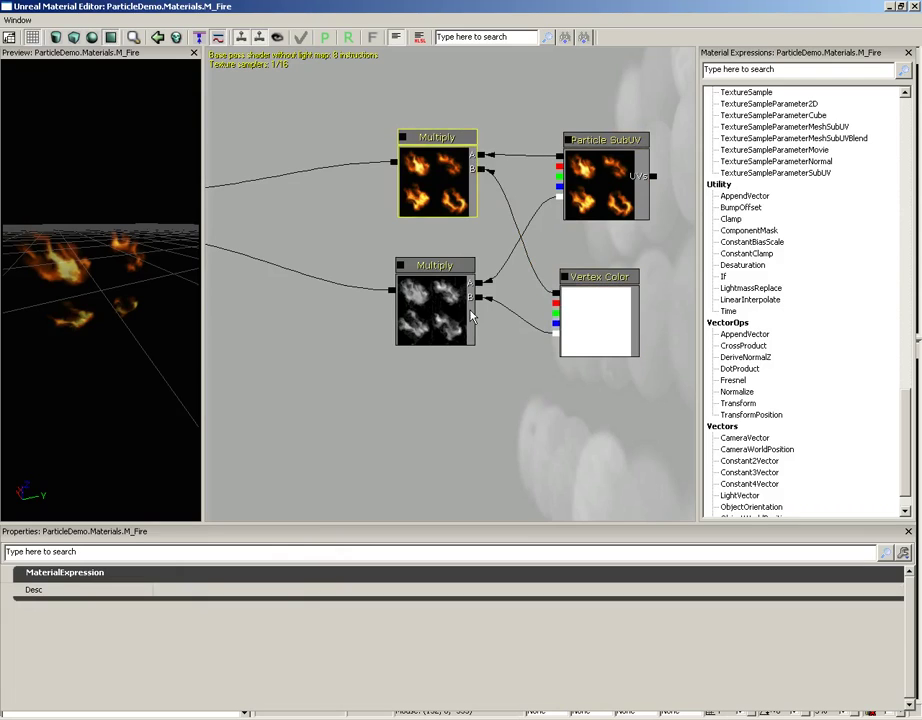
click(590, 198)
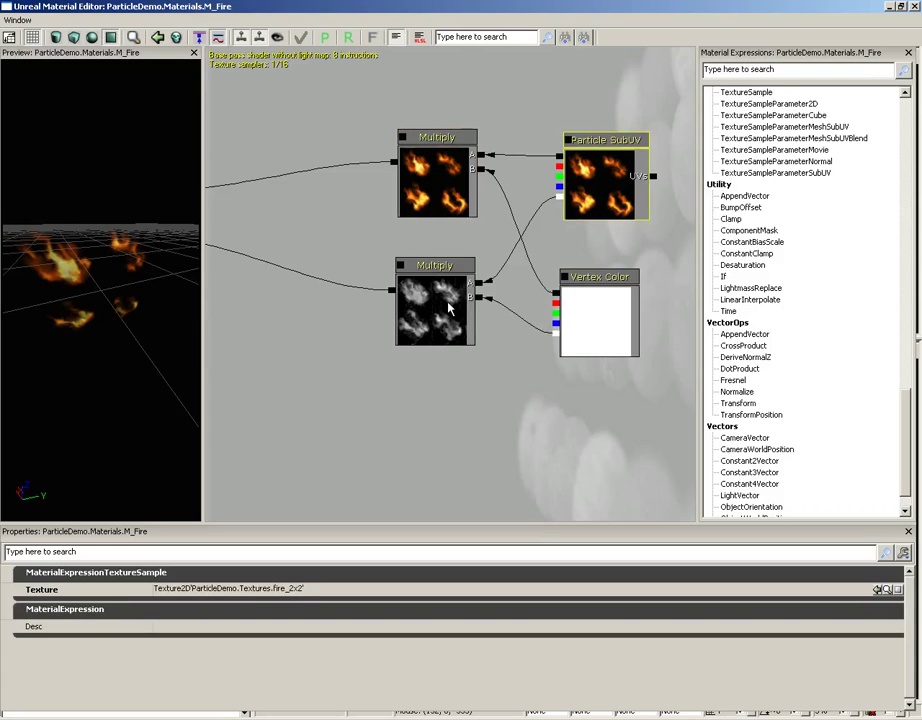
click(403, 292)
drag(380, 341, 543, 364)
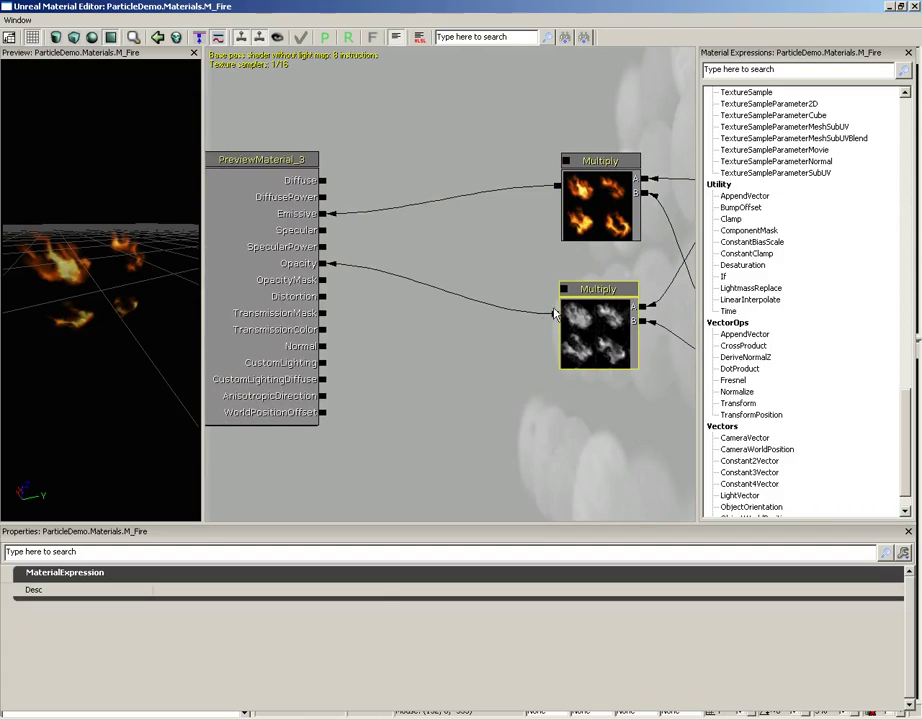
drag(107, 276, 156, 283)
click(914, 6)
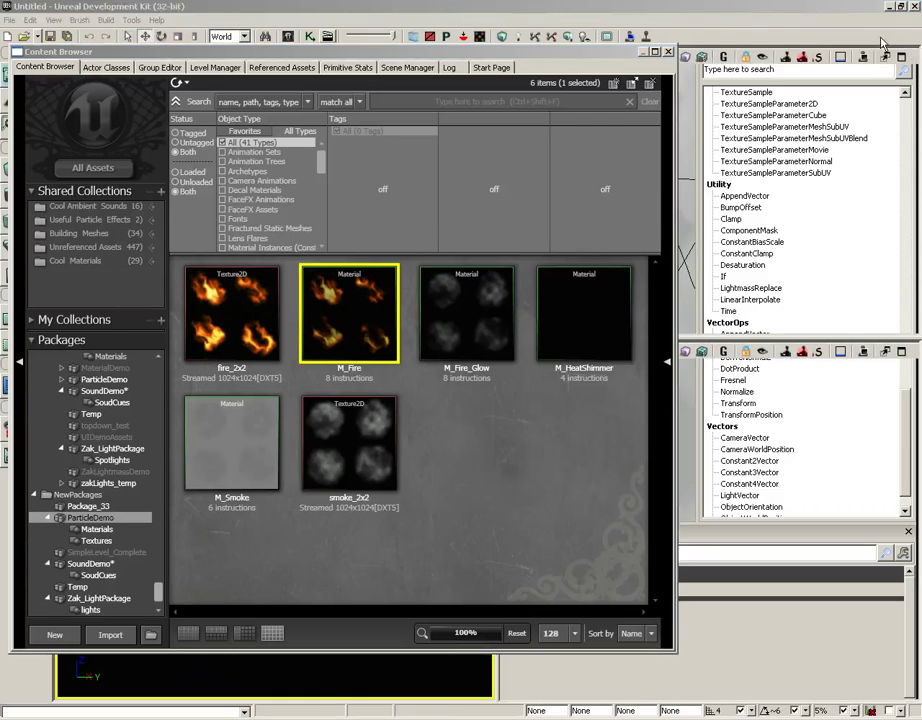
double_click(478, 318)
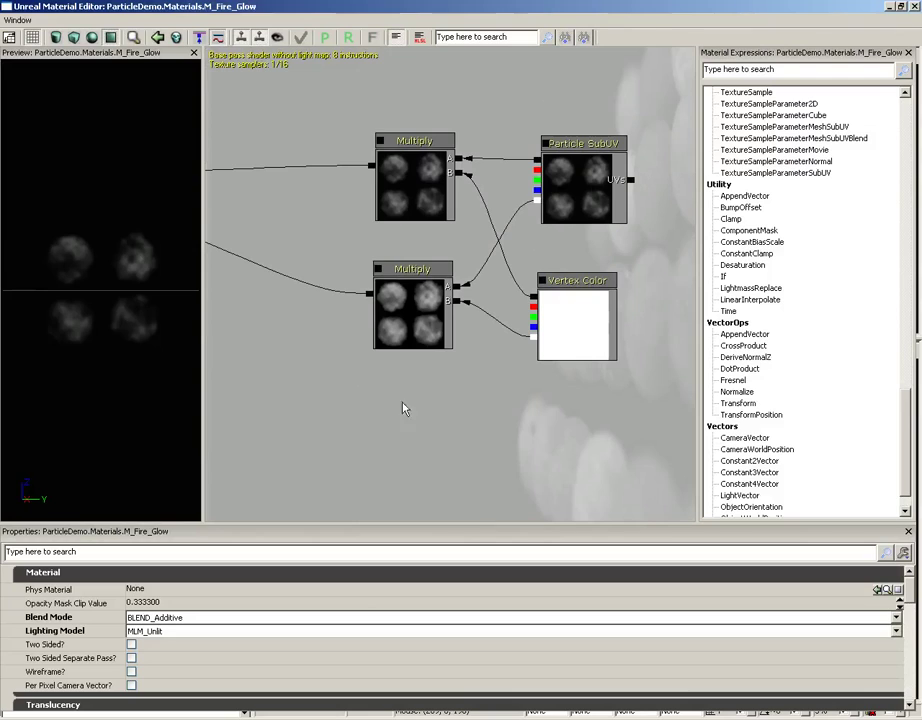
drag(406, 416, 446, 400)
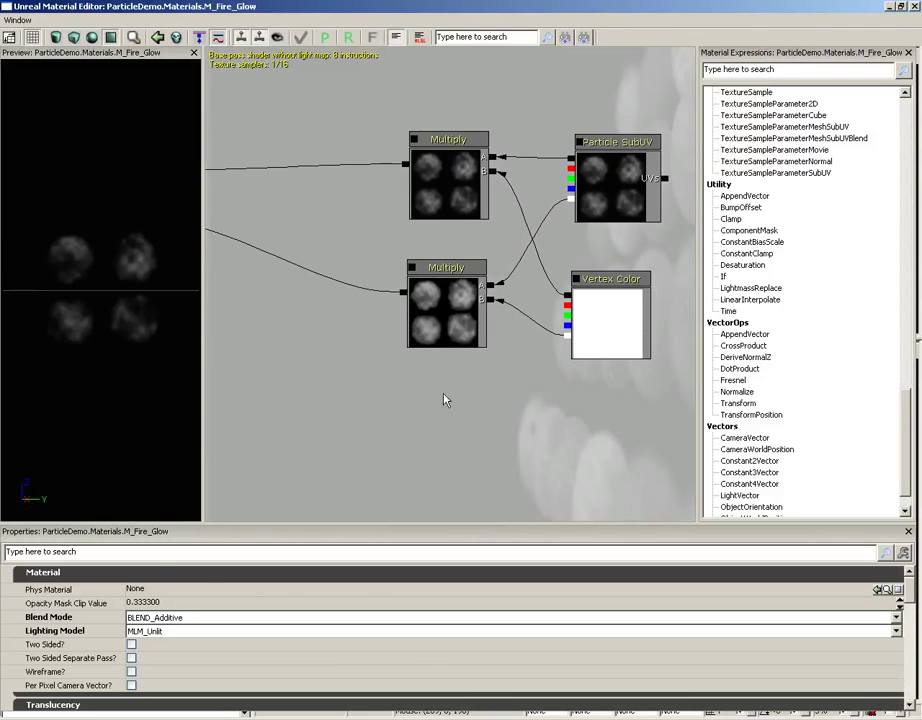
click(604, 204)
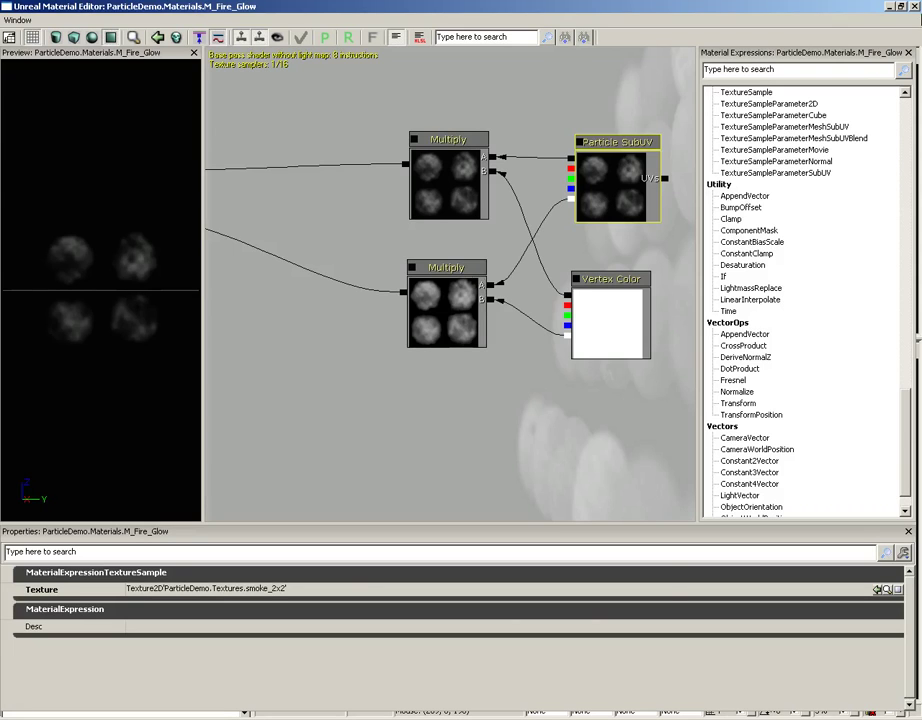
click(917, 7)
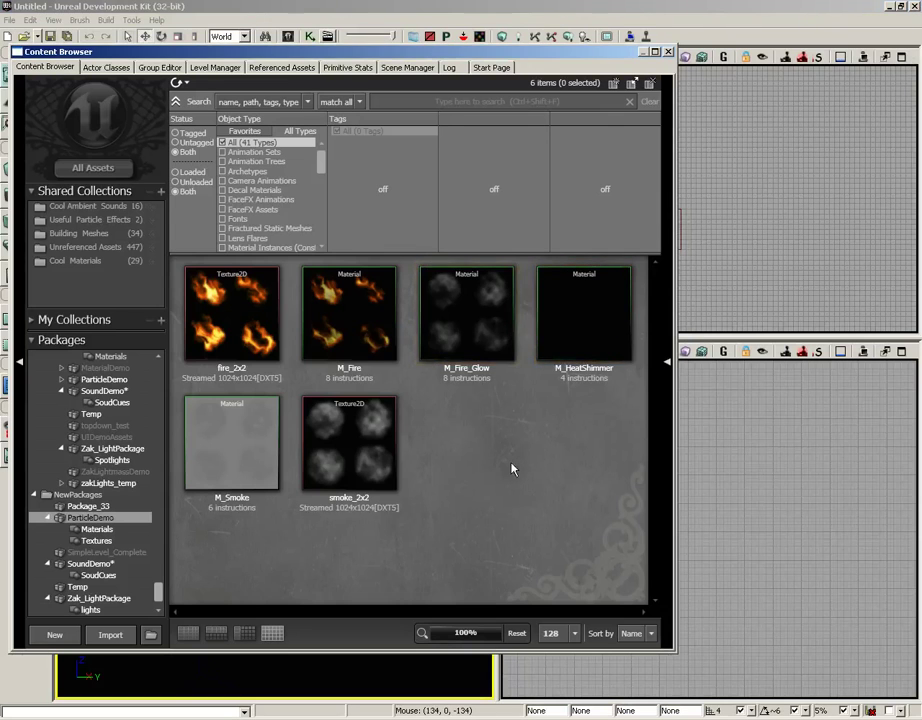
Open M_Smoke, keep Blend Mode BLEND_Translucent, and review its Usage flags
click(255, 462)
double_click(255, 462)
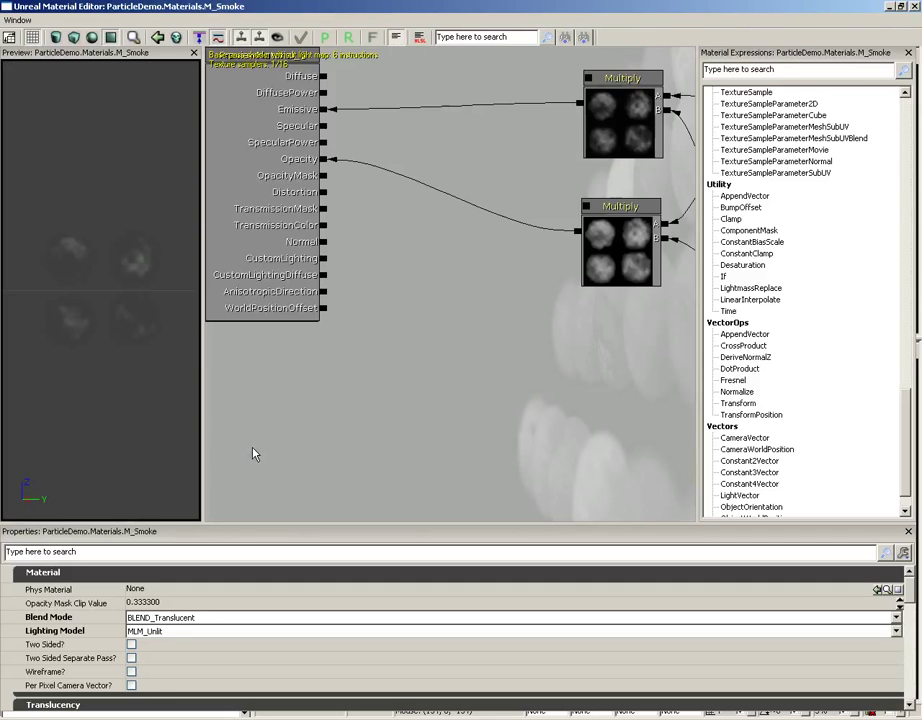
click(170, 628)
click(186, 626)
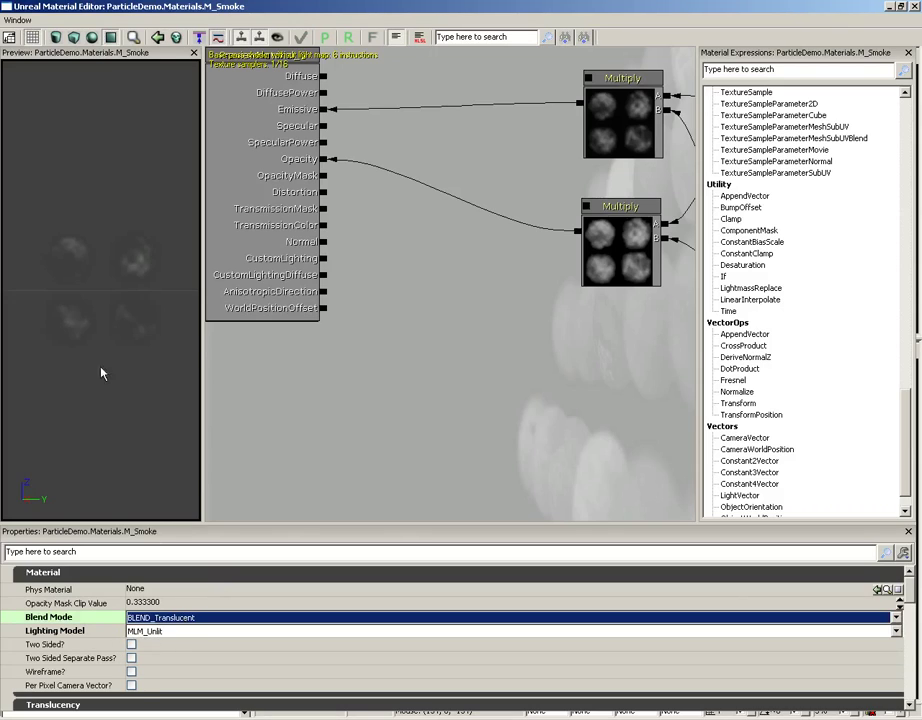
drag(101, 373, 133, 342)
drag(910, 592, 848, 642)
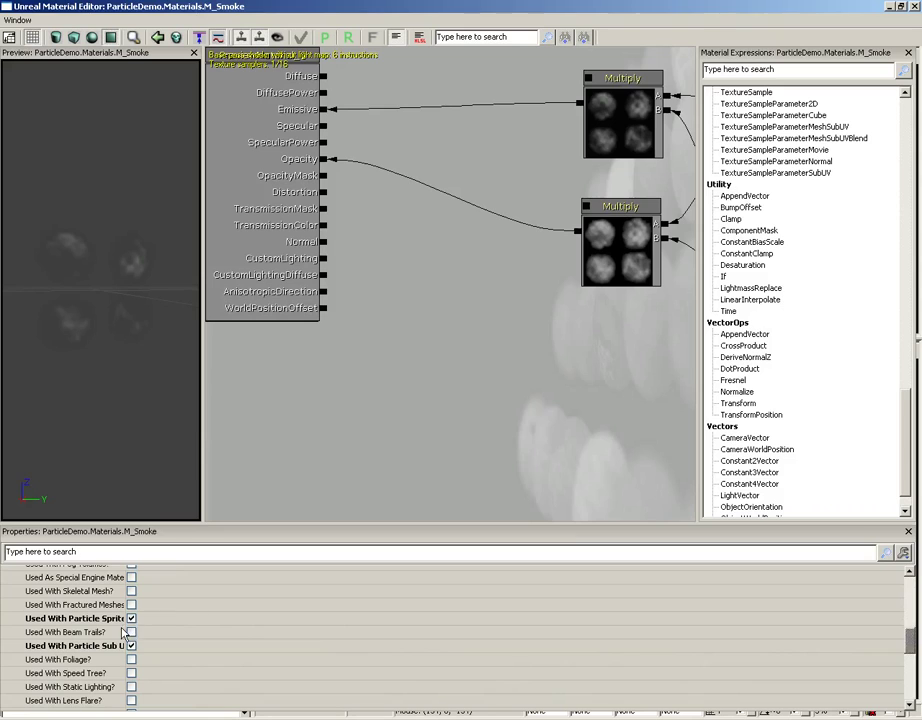
drag(127, 625, 176, 631)
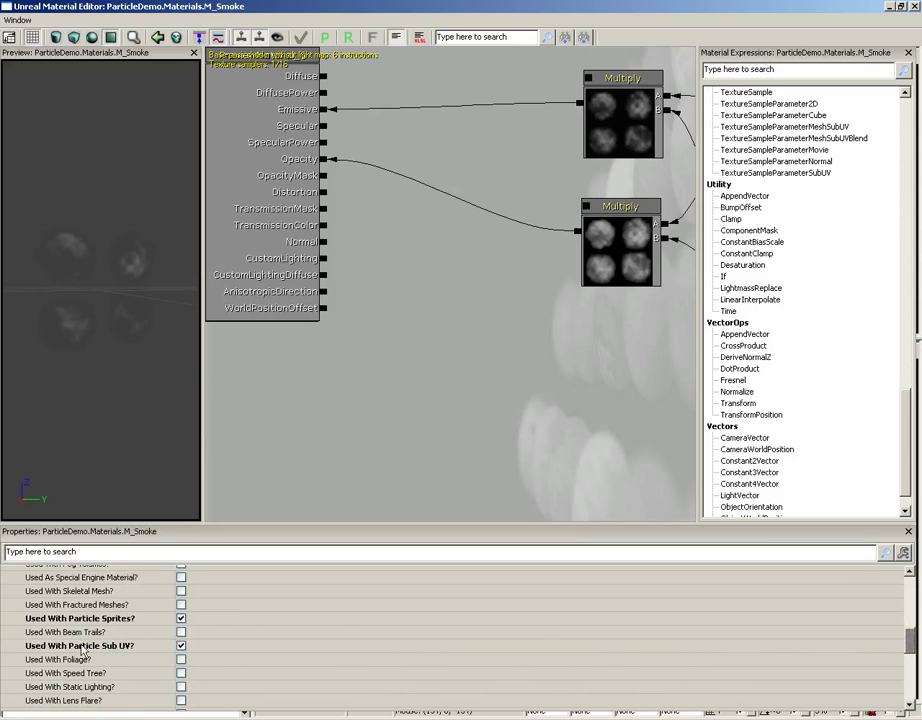
Check M_Smoke's smoke_2x2 SubUV node and output, close it, and open M_HeatShimmer
drag(507, 369, 298, 412)
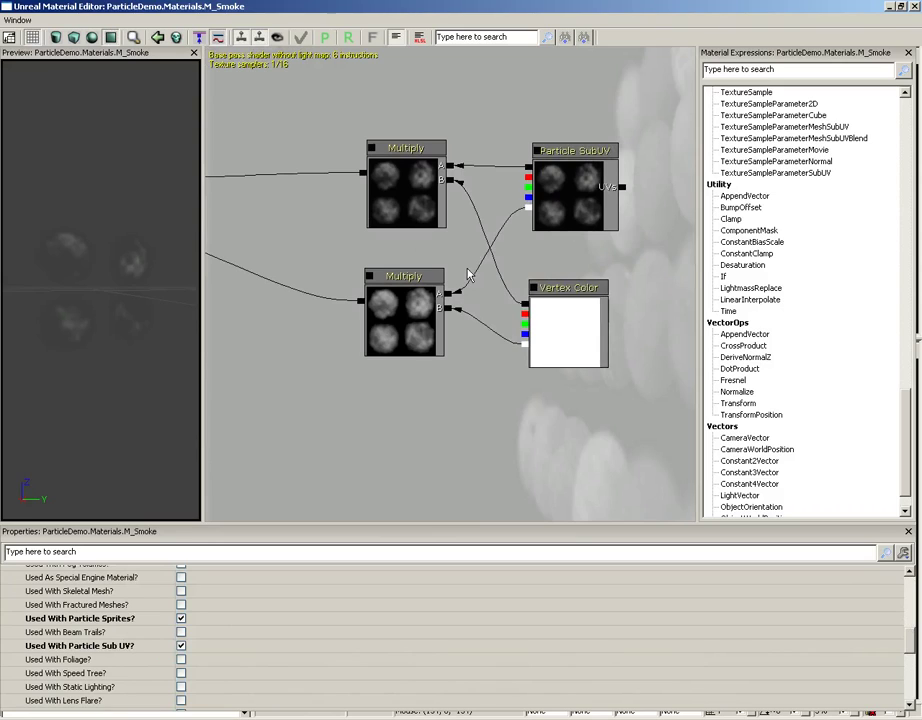
click(561, 184)
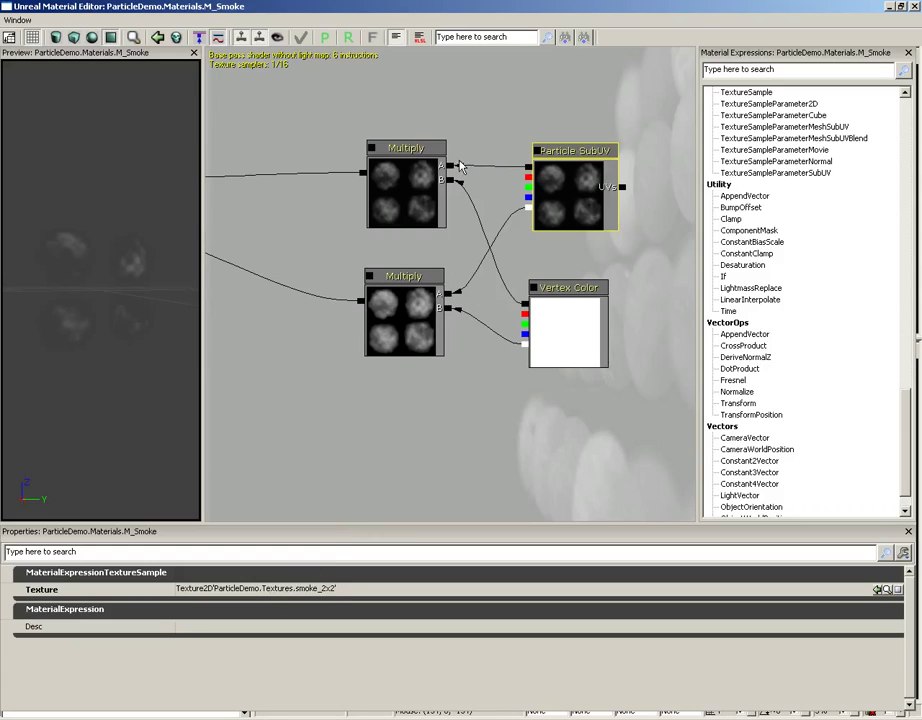
drag(506, 364, 632, 349)
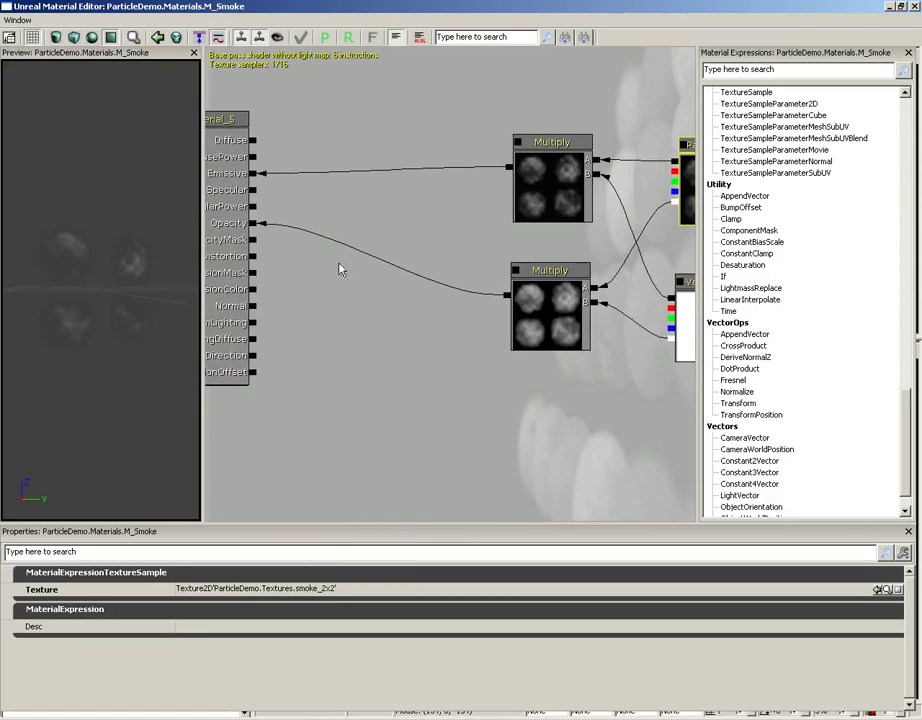
drag(336, 298, 396, 321)
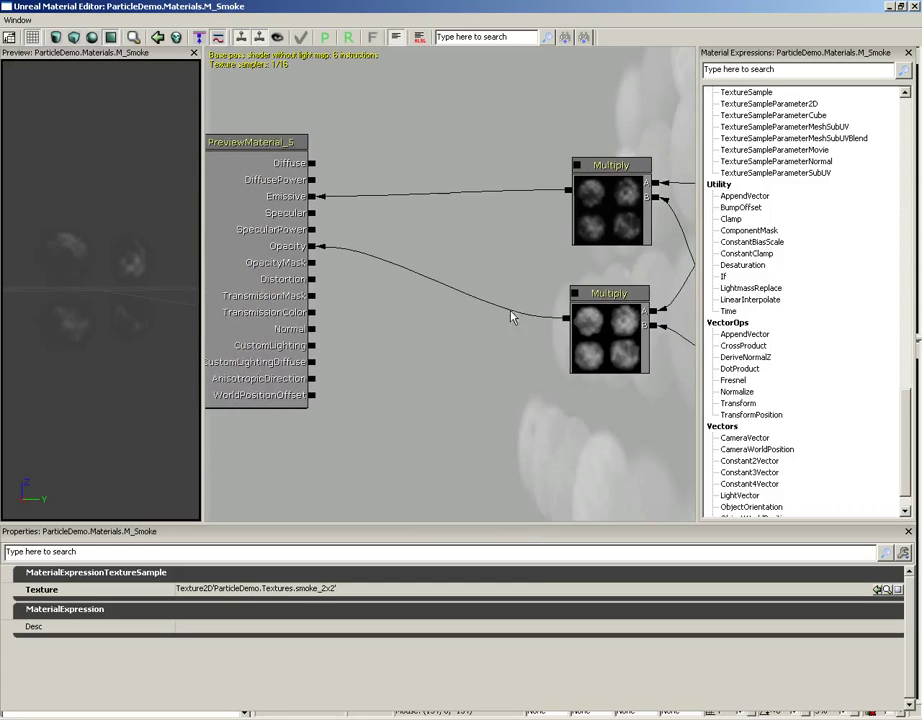
drag(545, 372, 417, 315)
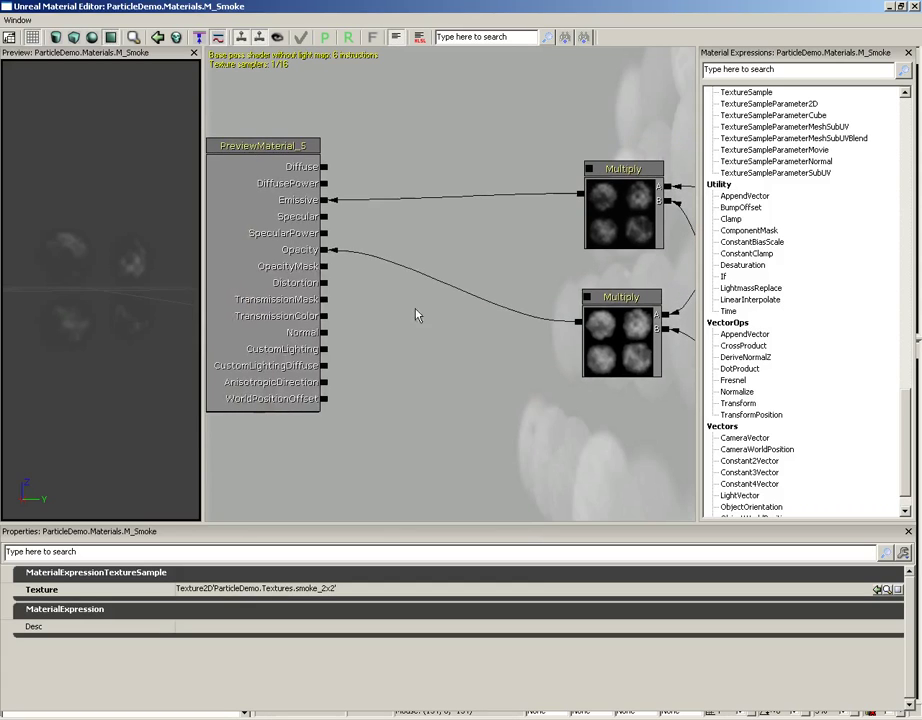
click(913, 7)
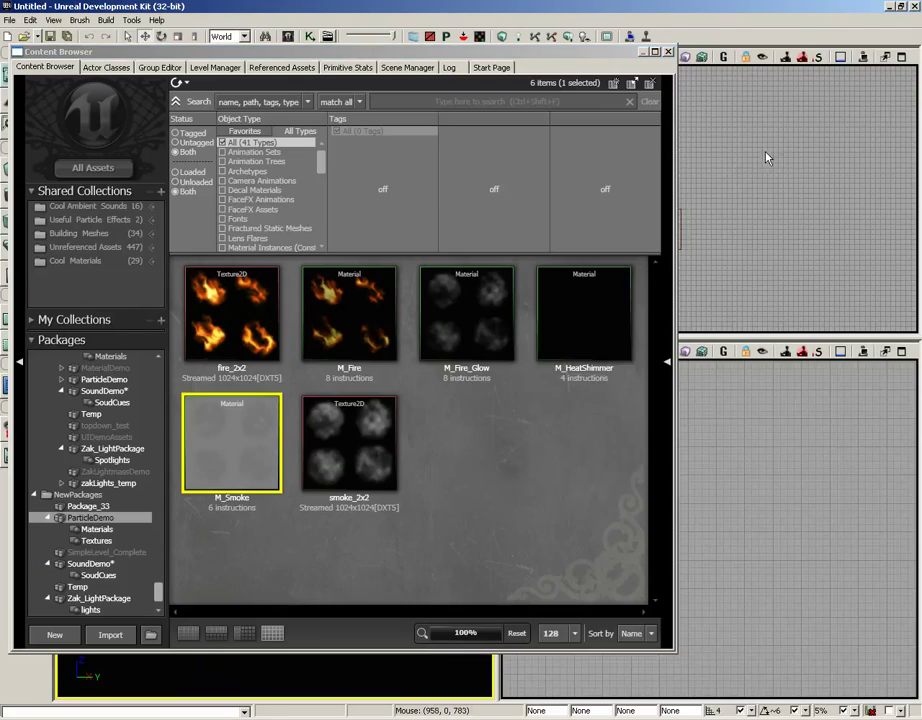
double_click(584, 325)
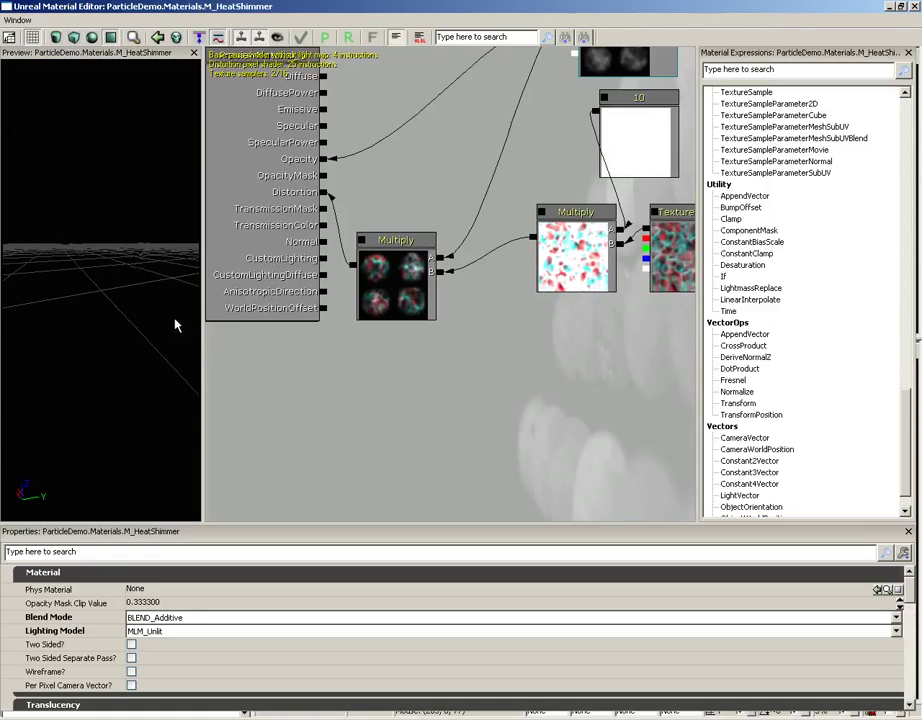
Change the distortion Constant's R from 10 to 100 and orbit the preview
click(336, 334)
click(596, 195)
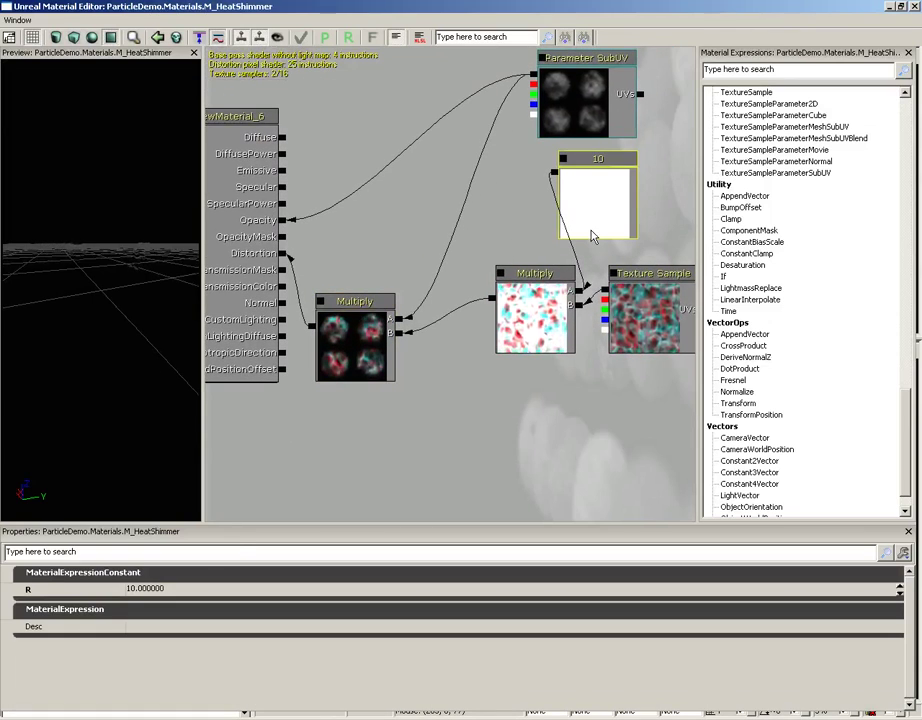
click(140, 588)
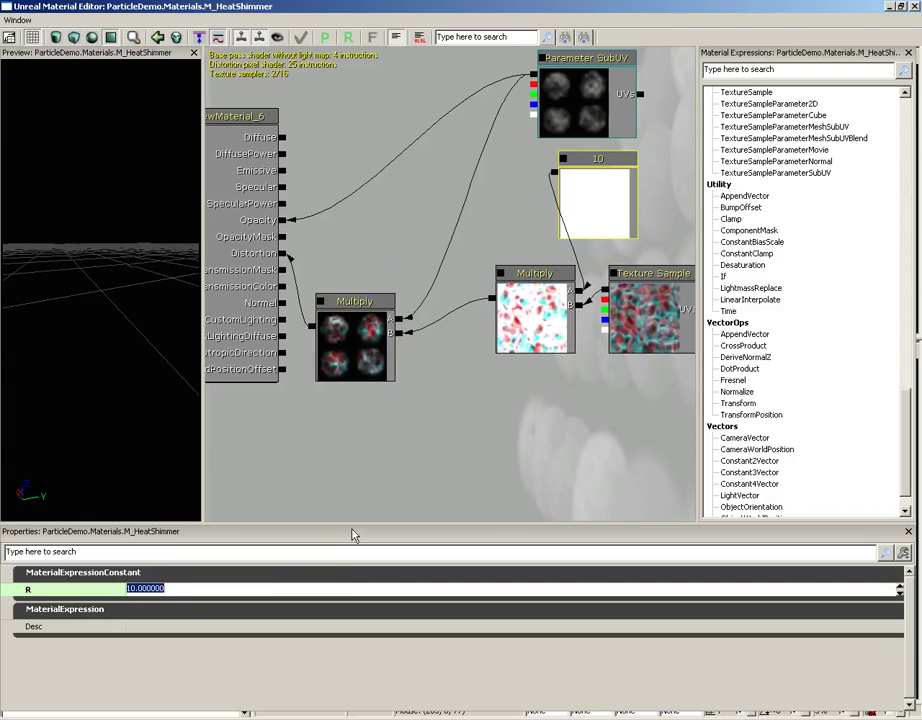
text(100)
key(Return)
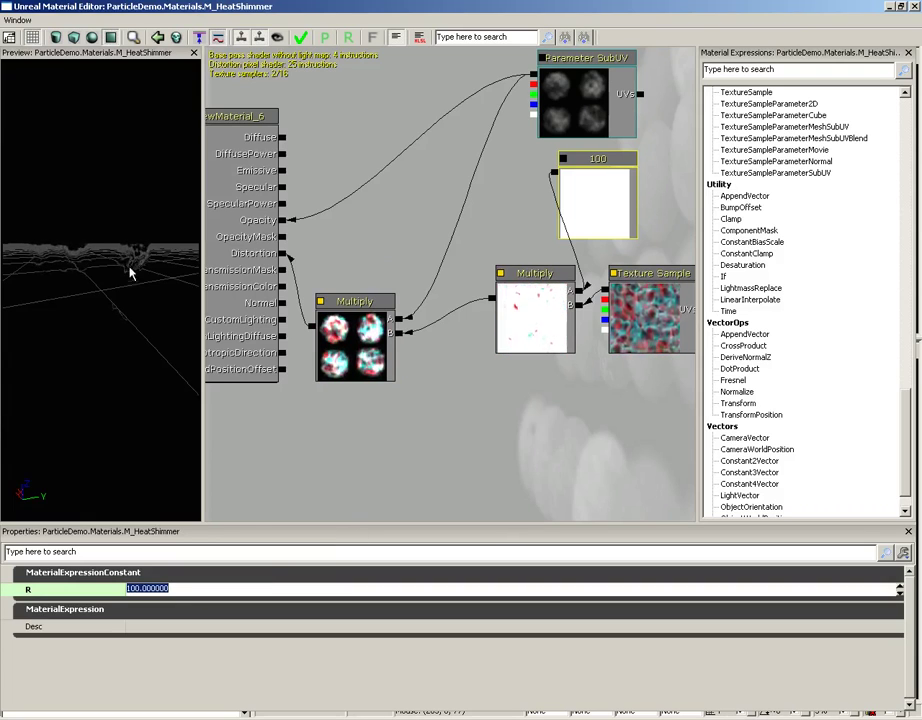
drag(91, 270, 62, 220)
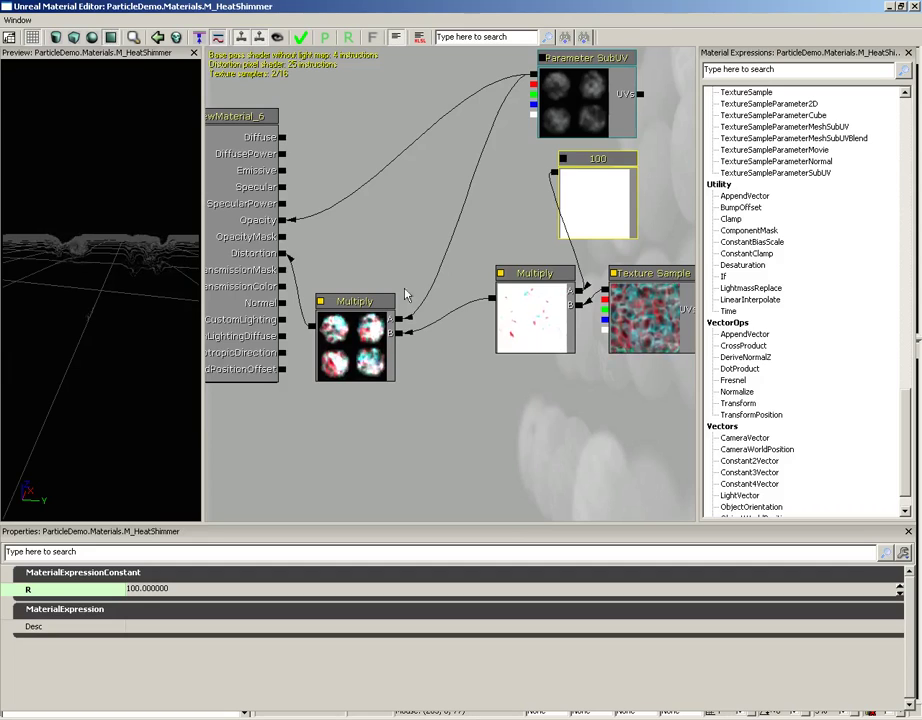
drag(542, 347, 496, 383)
drag(628, 426, 498, 410)
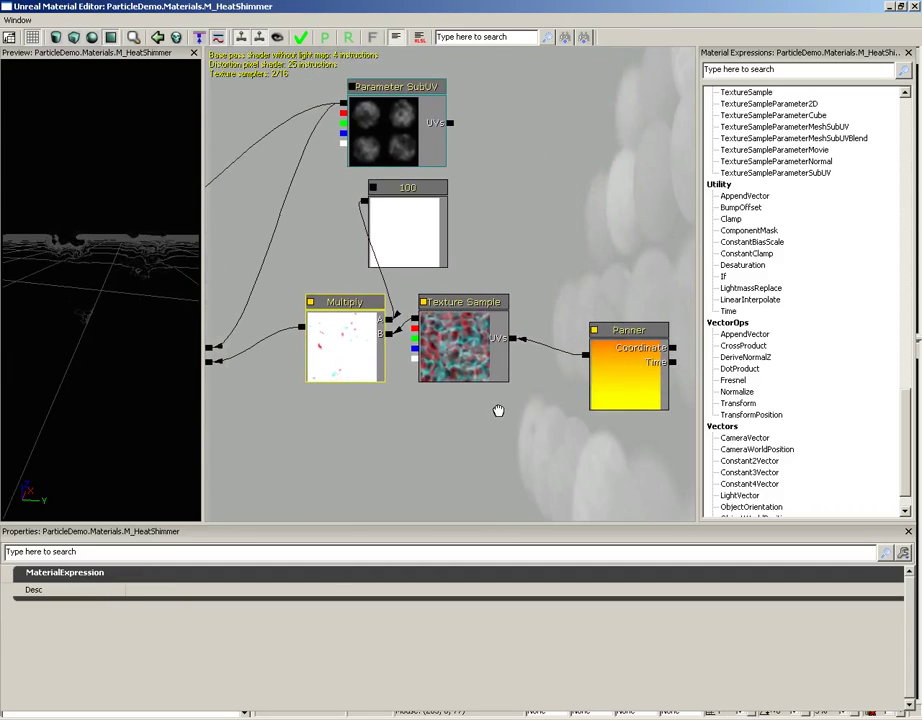
click(390, 128)
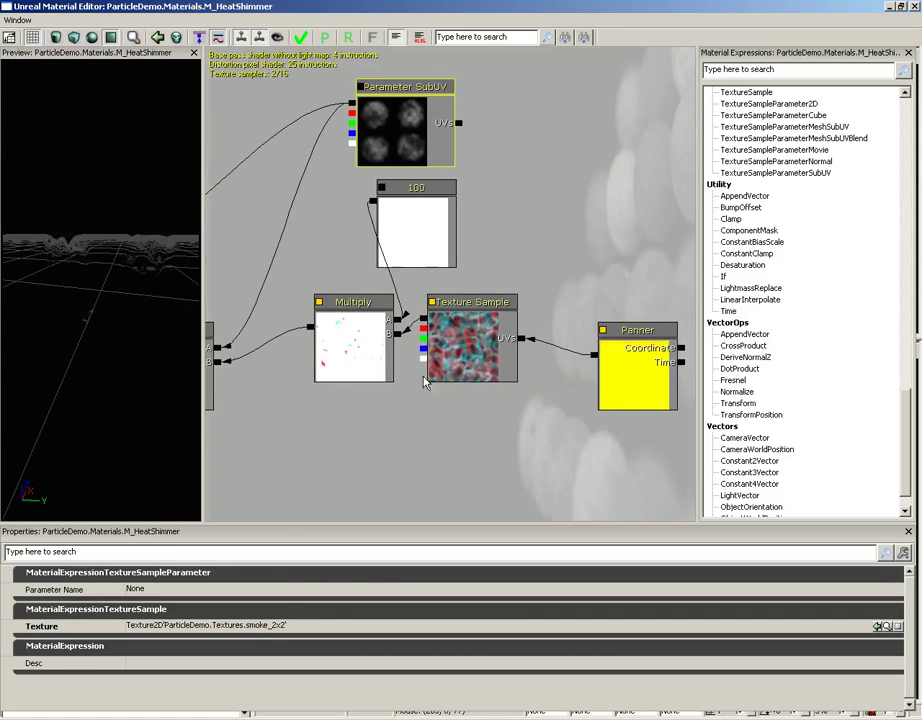
click(460, 350)
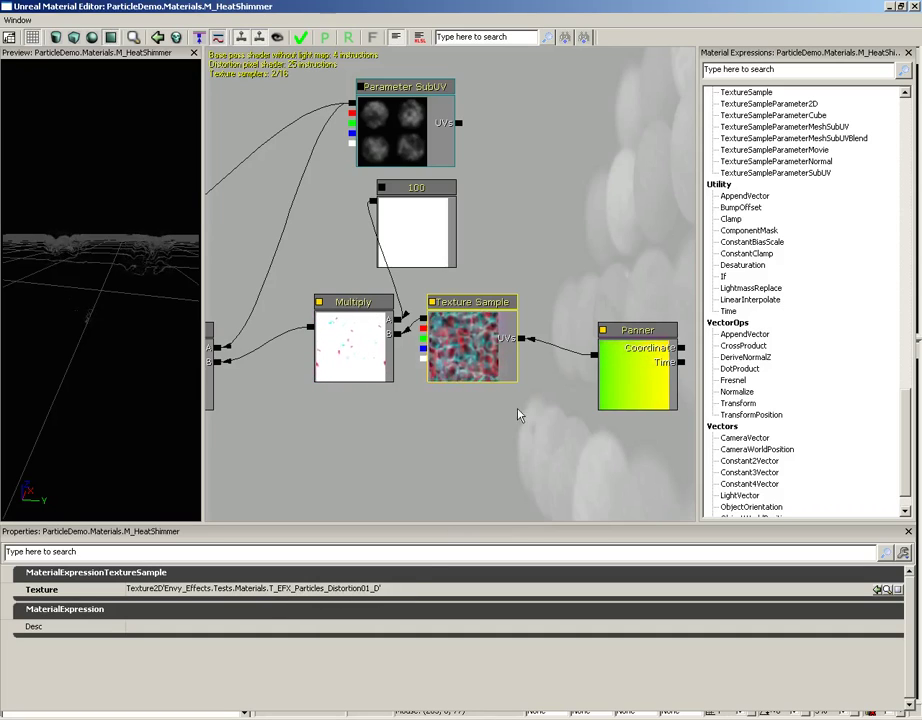
click(627, 368)
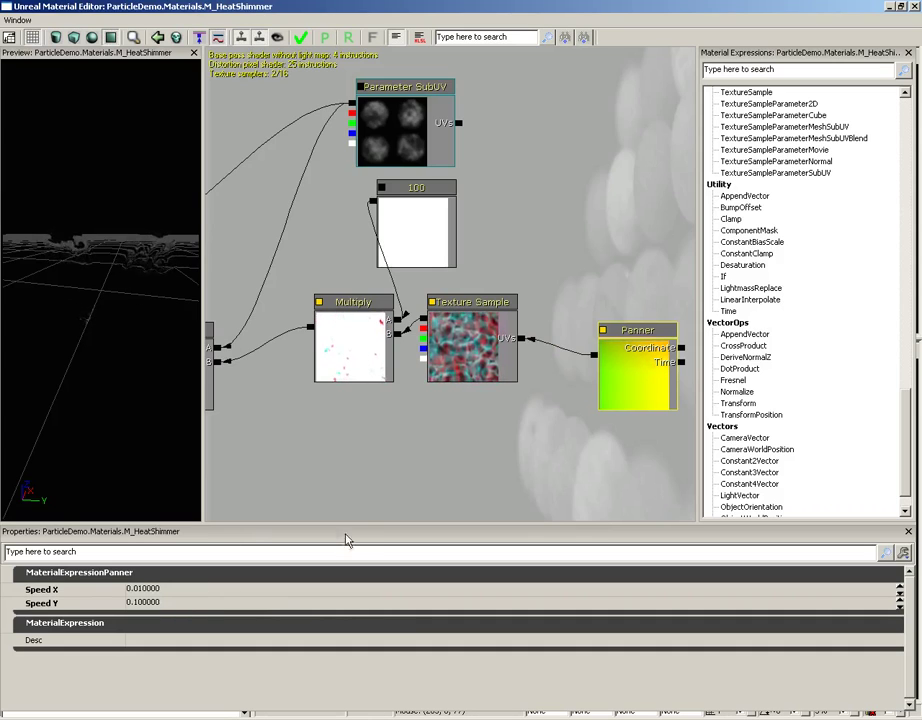
click(143, 590)
click(143, 603)
drag(356, 450, 420, 430)
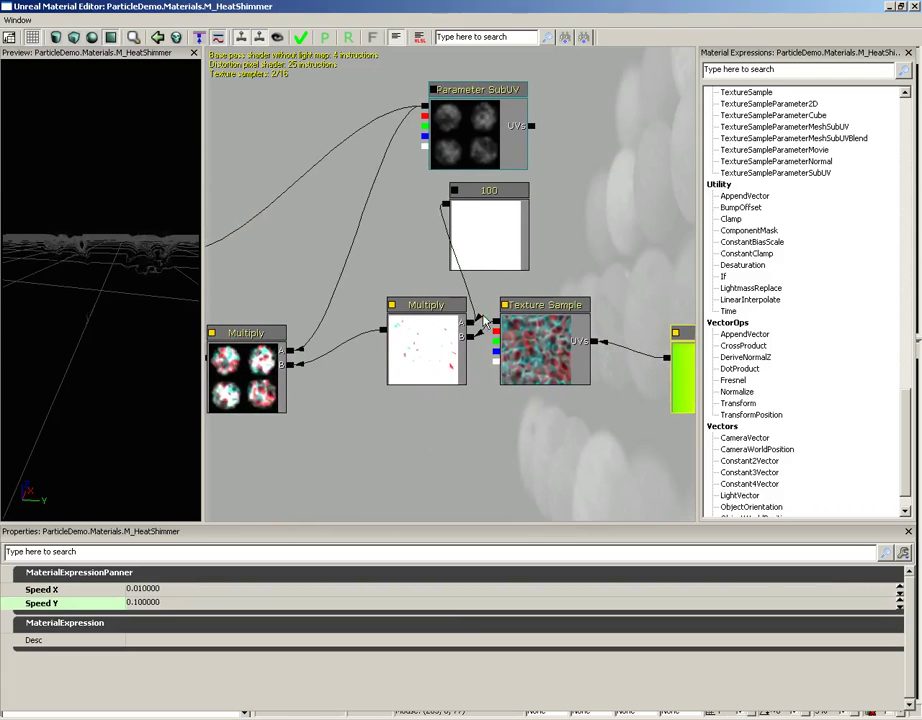
click(497, 232)
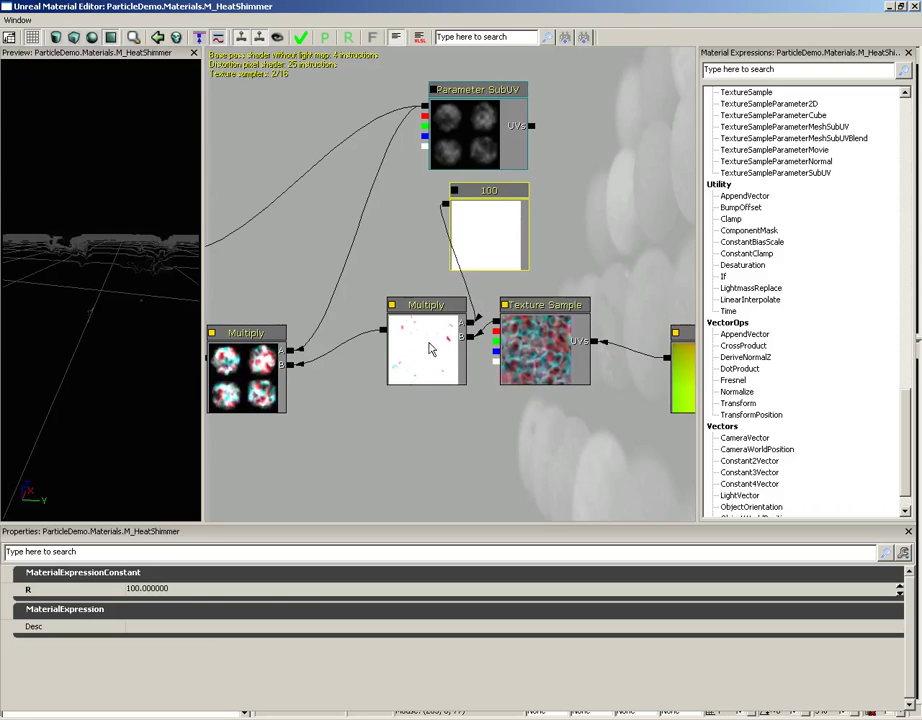
drag(368, 440, 429, 454)
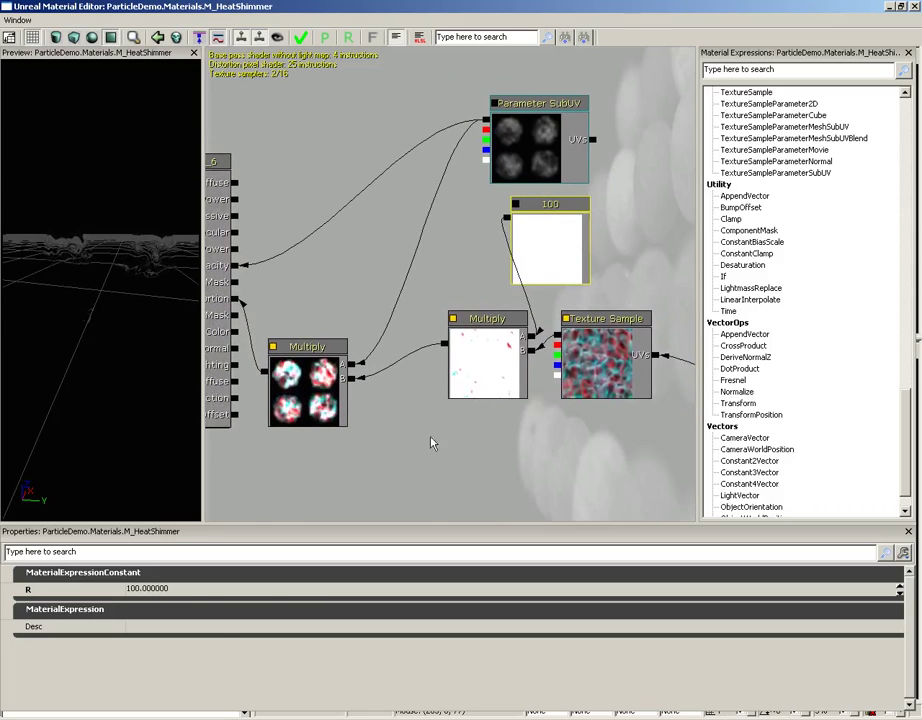
click(520, 128)
click(471, 380)
drag(403, 441, 493, 421)
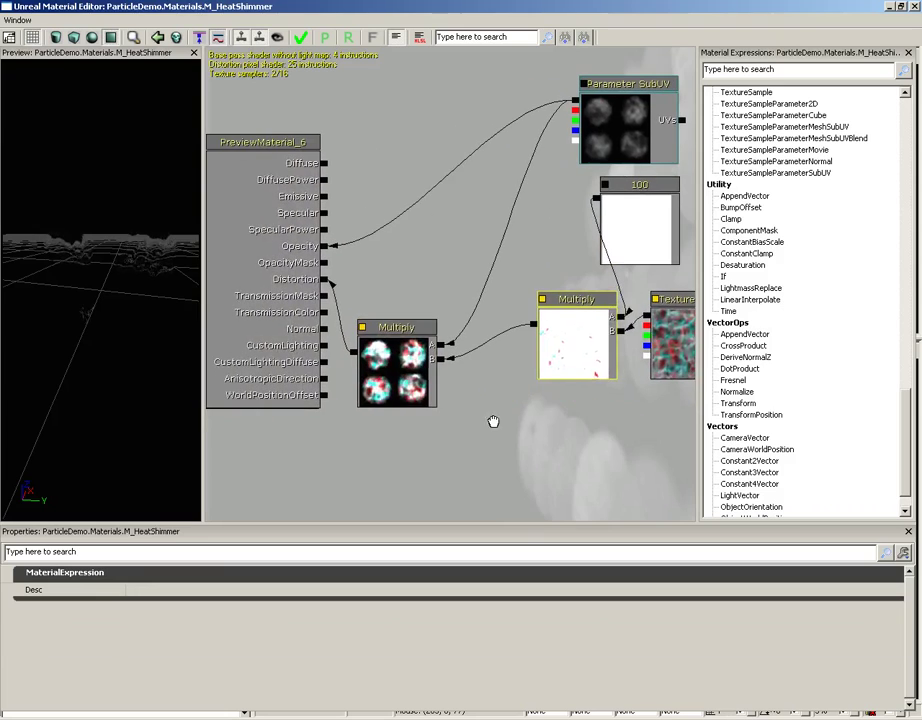
click(348, 312)
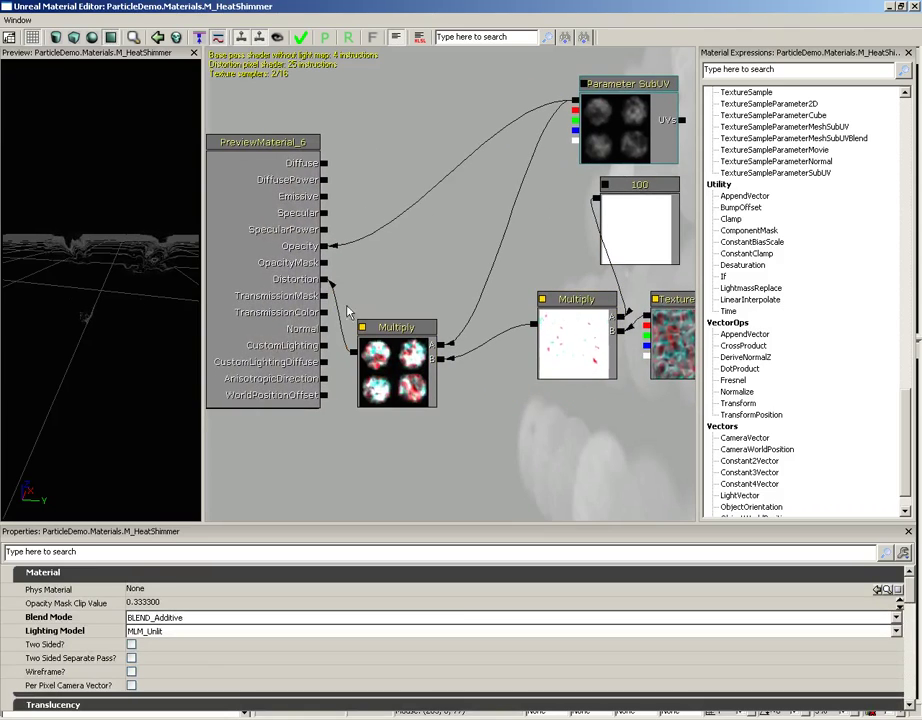
drag(457, 420, 451, 432)
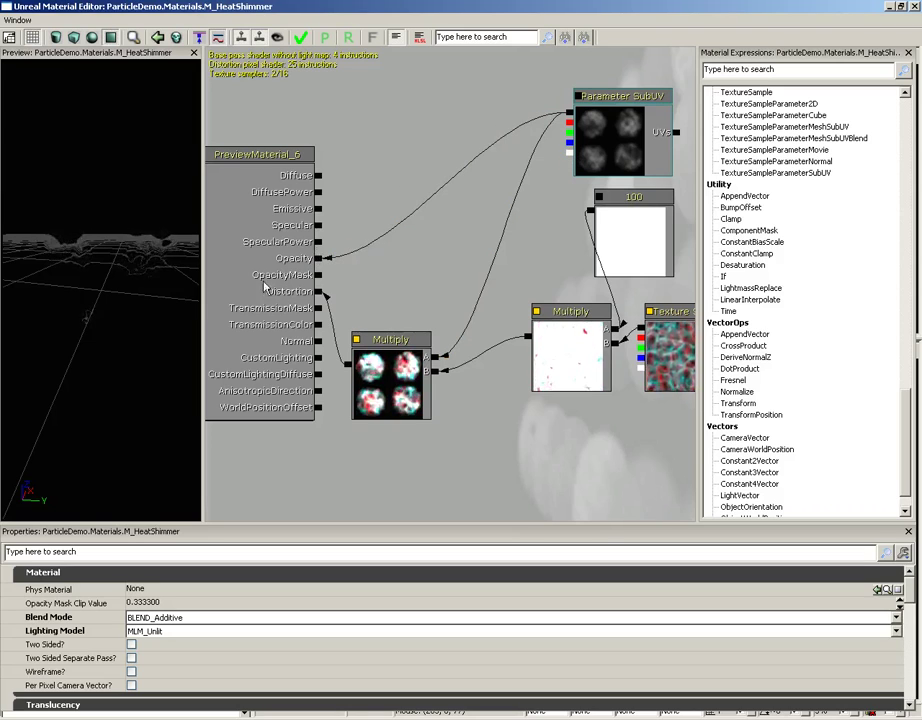
Reset the distortion Constant's R from 100 to 10 and close the Material Editor
click(641, 236)
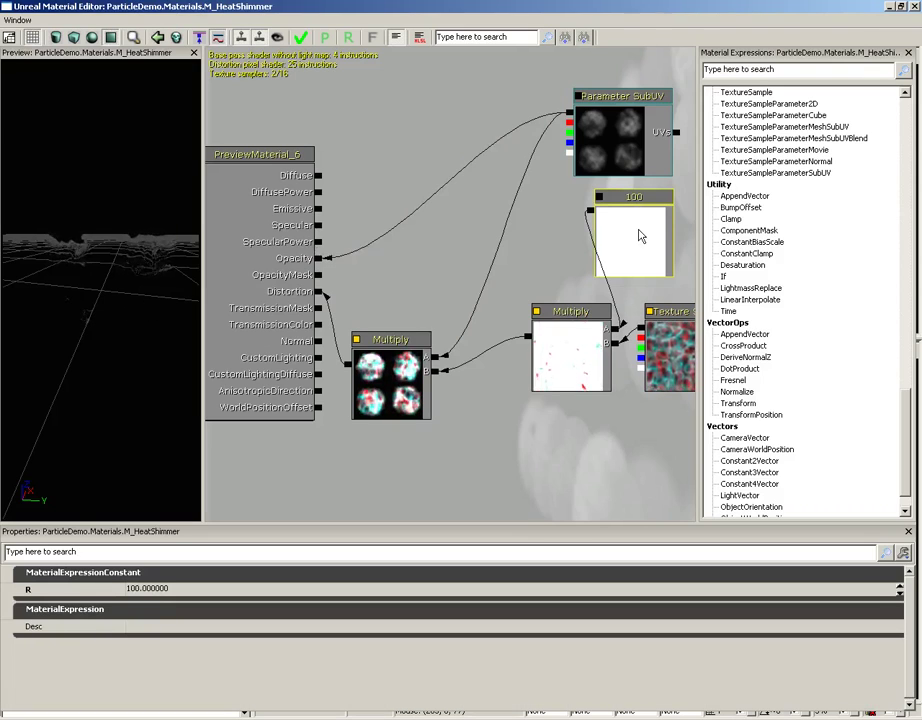
click(136, 589)
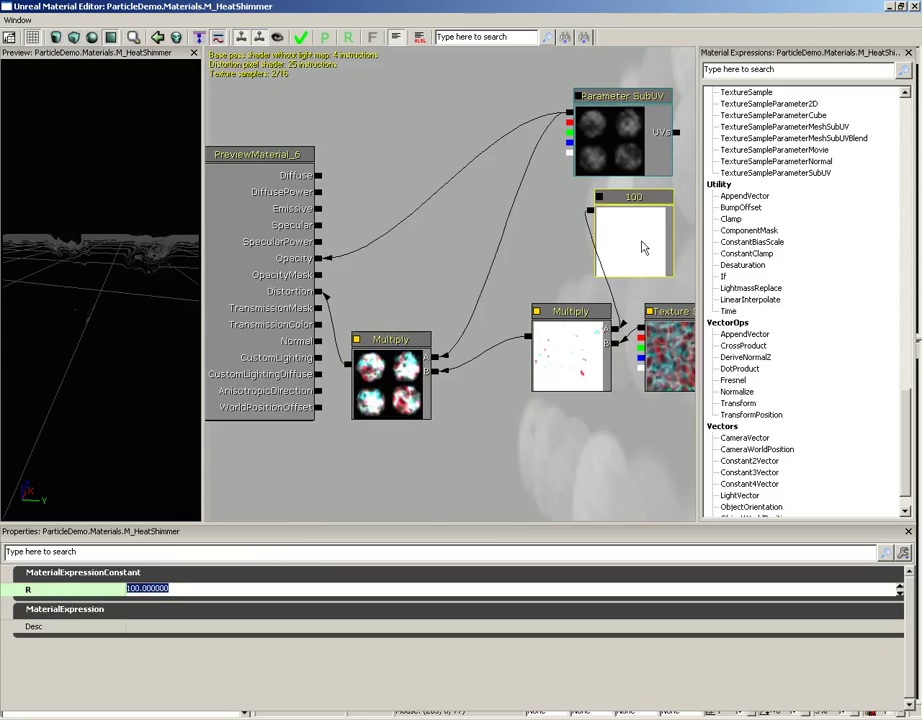
text(10)
key(Return)
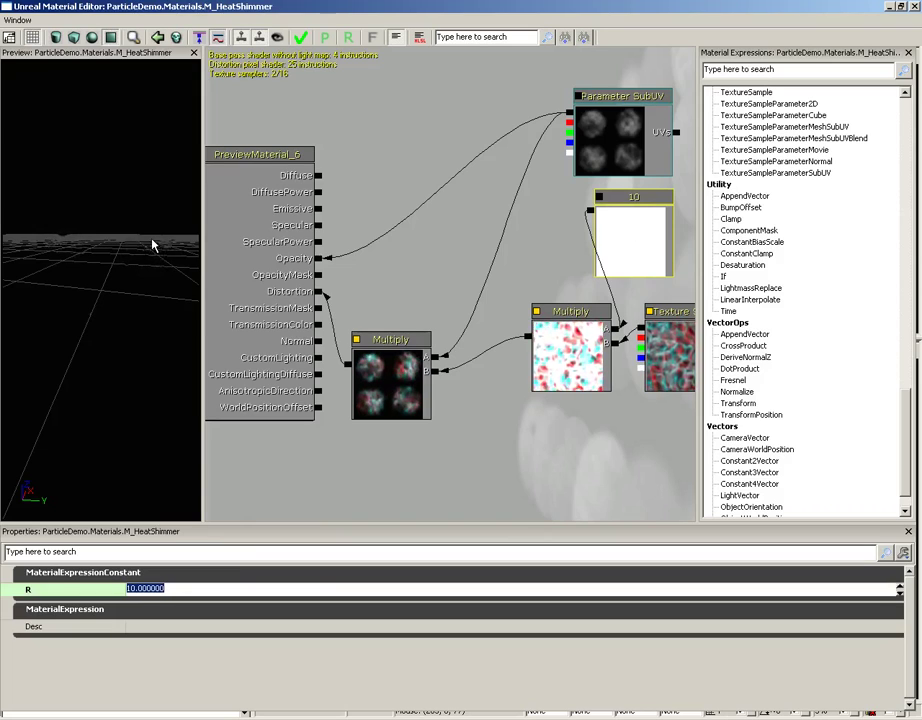
click(913, 6)
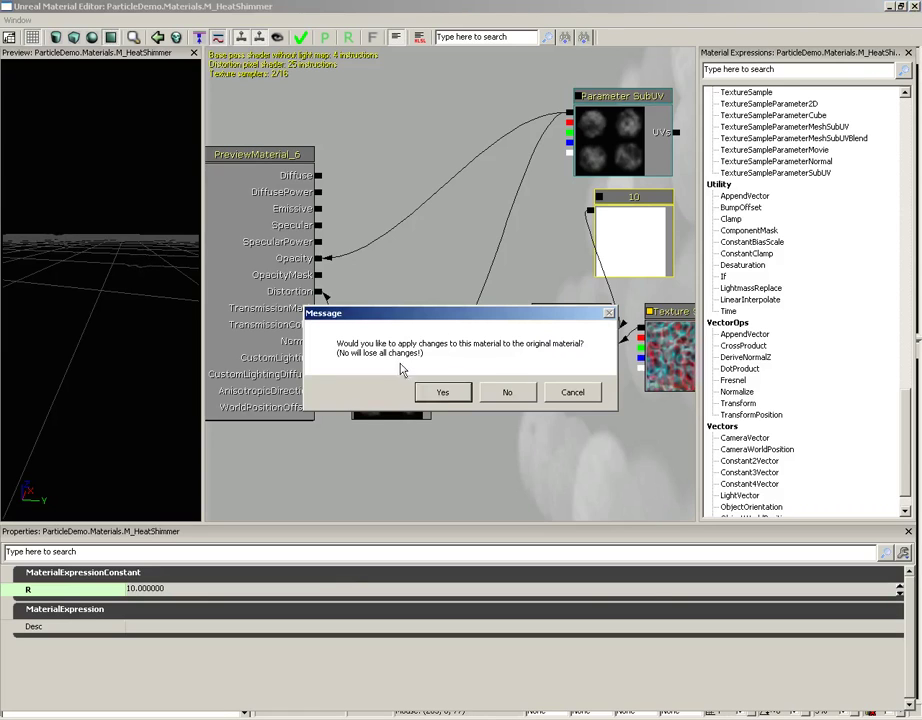
Answer No to the apply-changes prompt, discarding M_HeatShimmer's edits
click(507, 392)
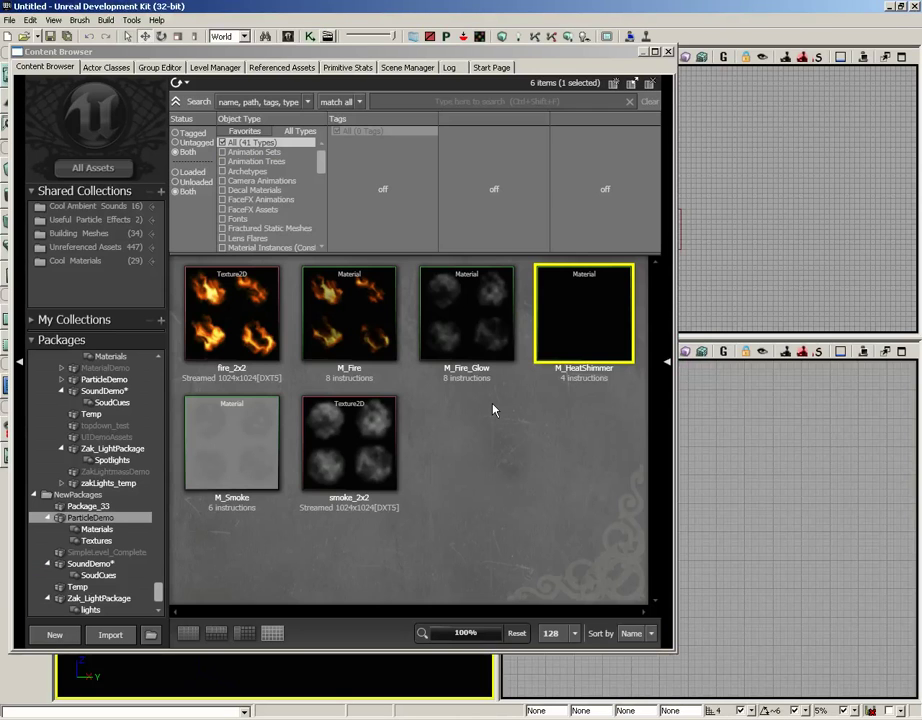